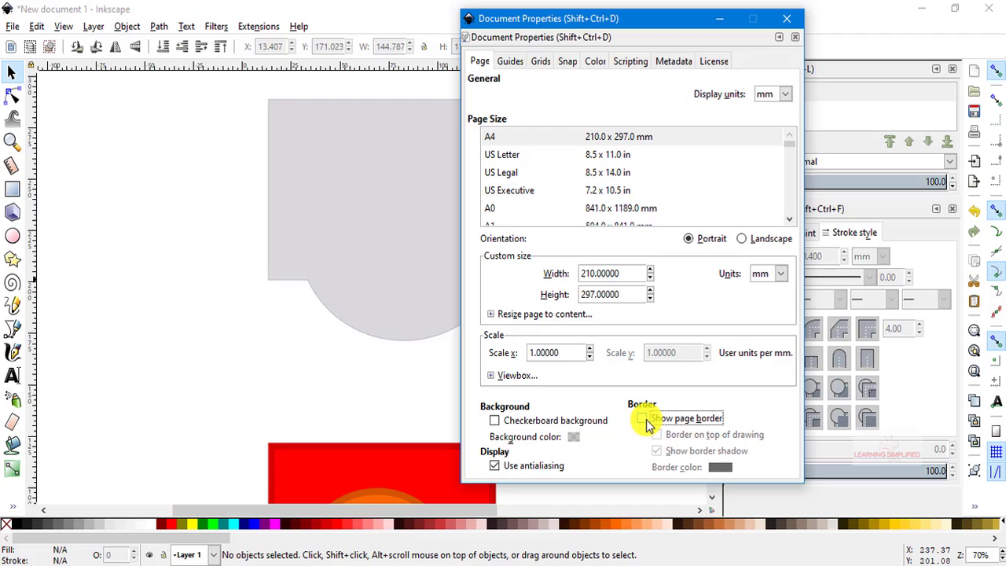
# Close the Document Properties dialog
pyautogui.click(787, 18)
pyautogui.scroll(-3, 595, 288)
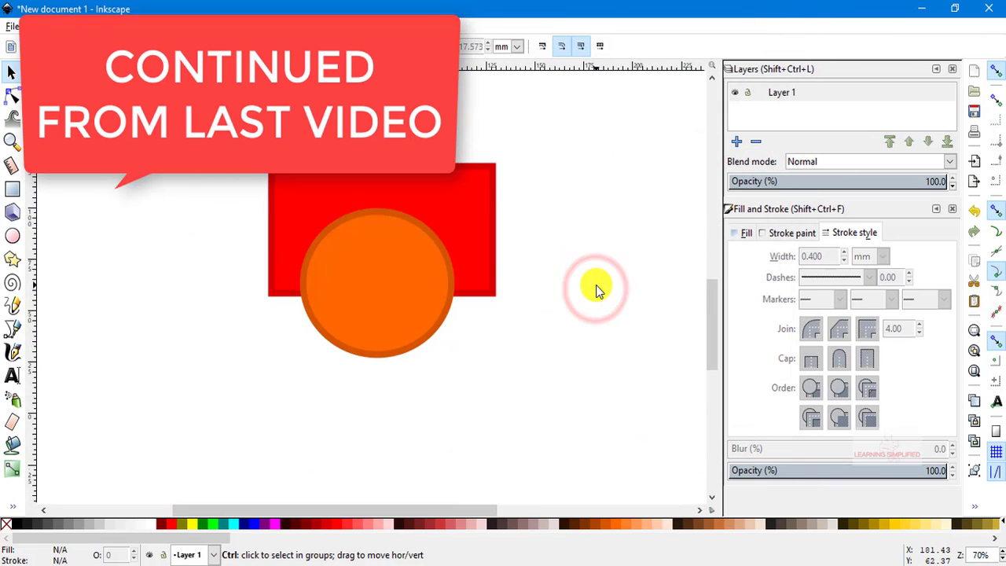
pyautogui.moveTo(611, 334); pyautogui.dragTo(416, 341)
pyautogui.scroll(3, 401, 338)
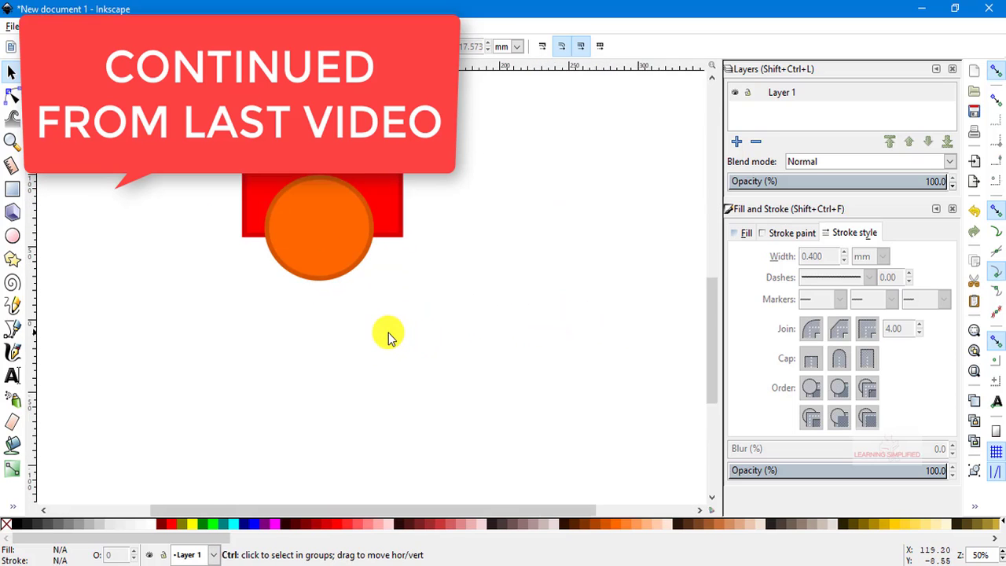
pyautogui.click(12, 189)
pyautogui.moveTo(142, 328)
pyautogui.mouseDown()
pyautogui.moveTo(396, 466)
pyautogui.moveTo(341, 461)
pyautogui.moveTo(364, 458)
pyautogui.mouseUp()
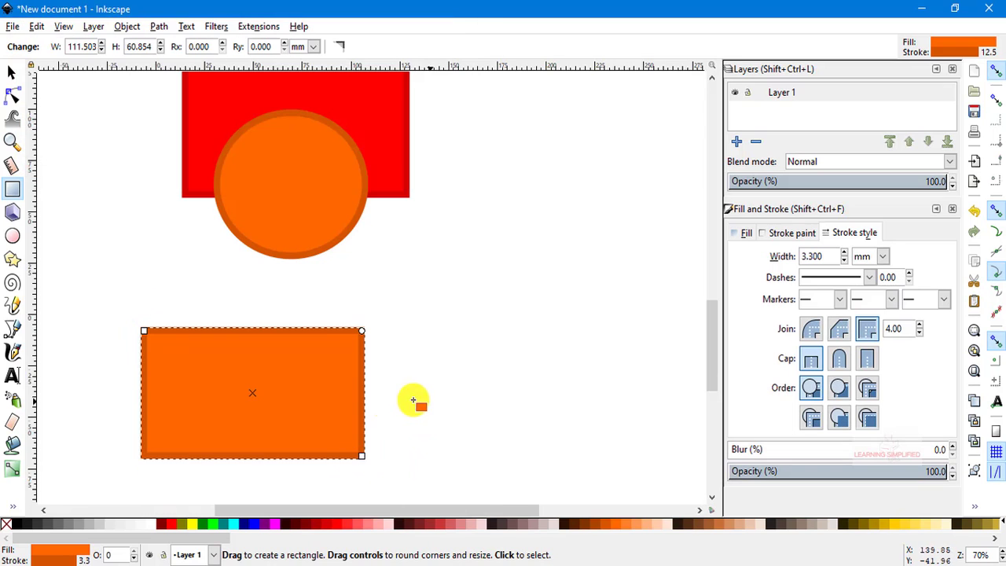
pyautogui.press('Delete')
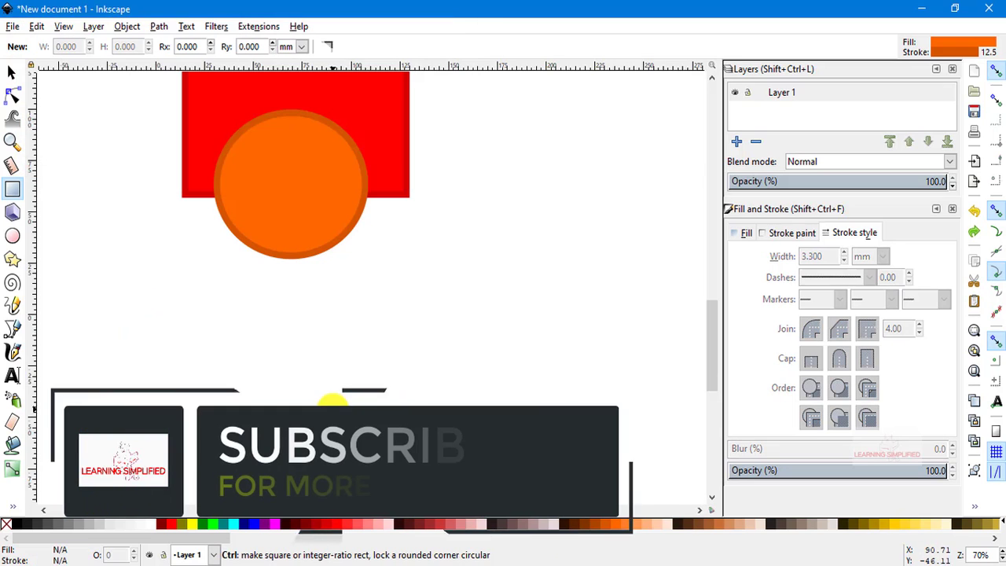
# Draw a circle of about 38 mm radius below the existing shapes and a rectangle about 135 by 51 mm overlapping its right half
pyautogui.click(11, 236)
pyautogui.moveTo(176, 320)
pyautogui.mouseDown()
pyautogui.moveTo(299, 422)
pyautogui.moveTo(331, 476)
pyautogui.mouseUp()
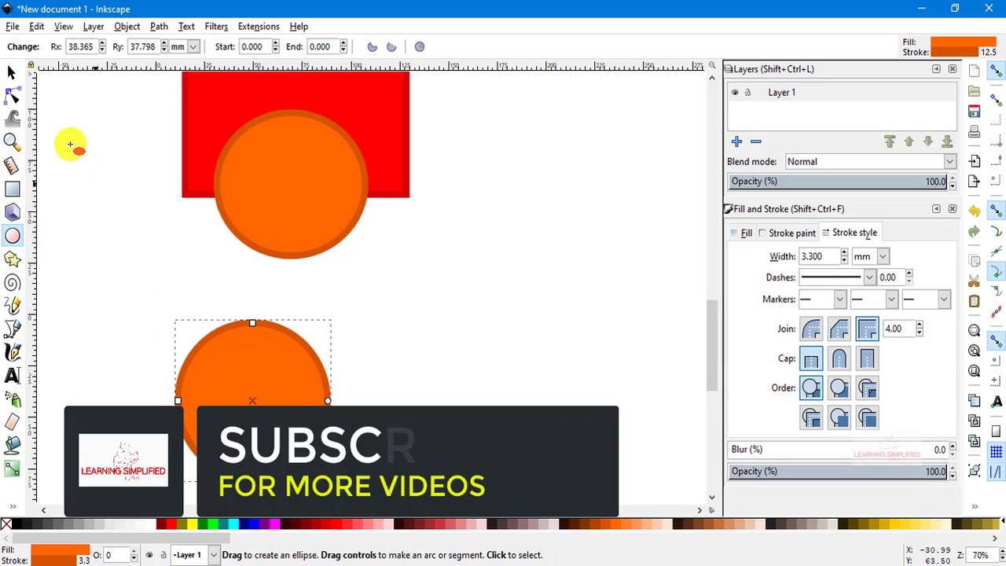
pyautogui.click(12, 71)
pyautogui.click(12, 189)
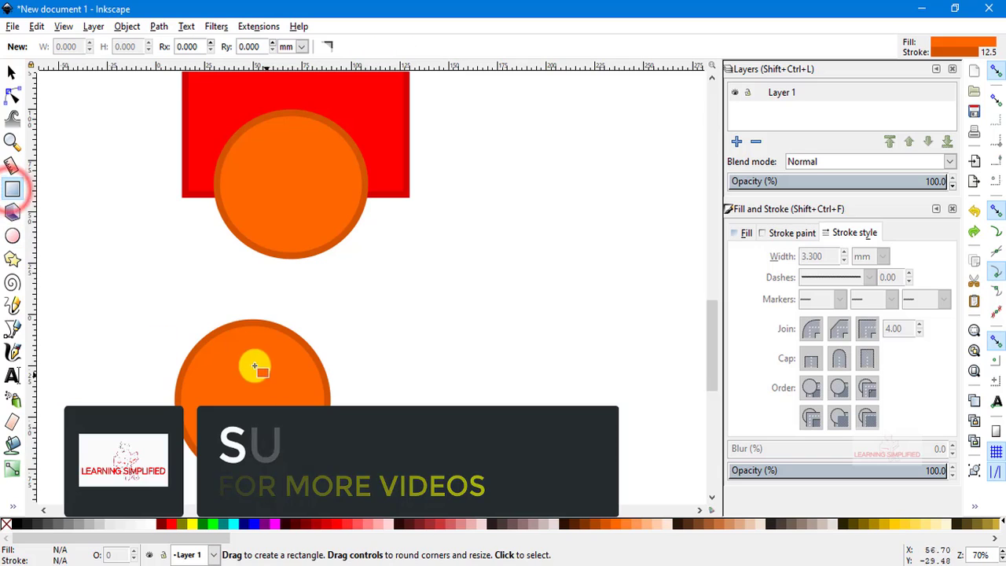
pyautogui.moveTo(247, 347); pyautogui.dragTo(512, 453)
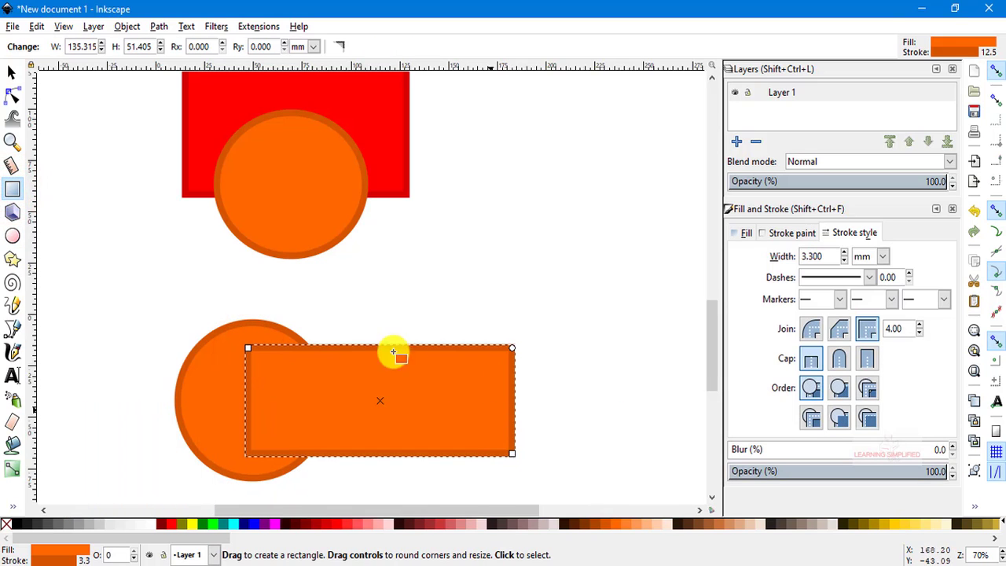
pyautogui.click(13, 73)
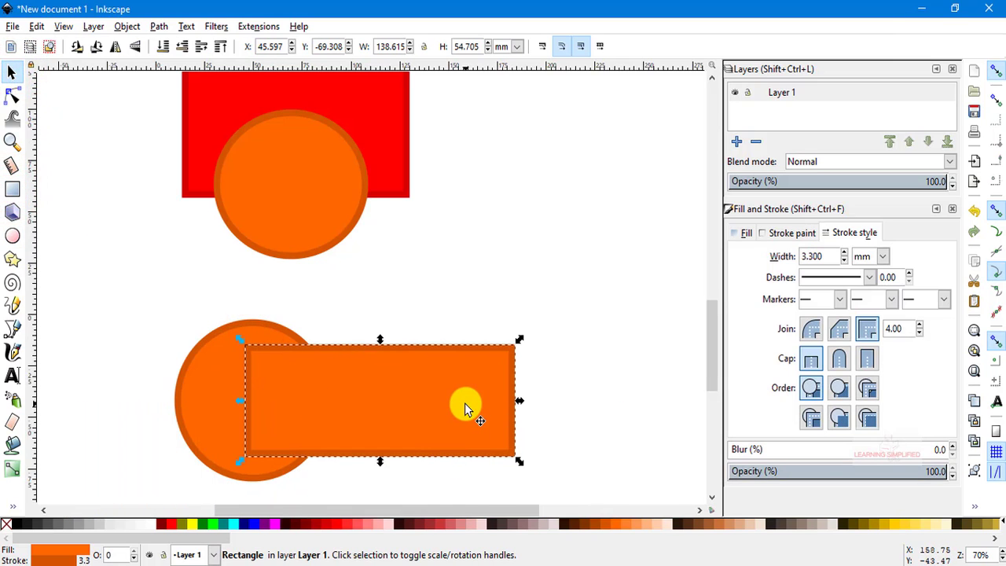
# Give the new rectangle a dark red fill and a darker red stroke, and move it slightly right and down over the circle
pyautogui.click(326, 525)
pyautogui.keyDown('shift'); pyautogui.click(326, 526); pyautogui.keyUp('shift')
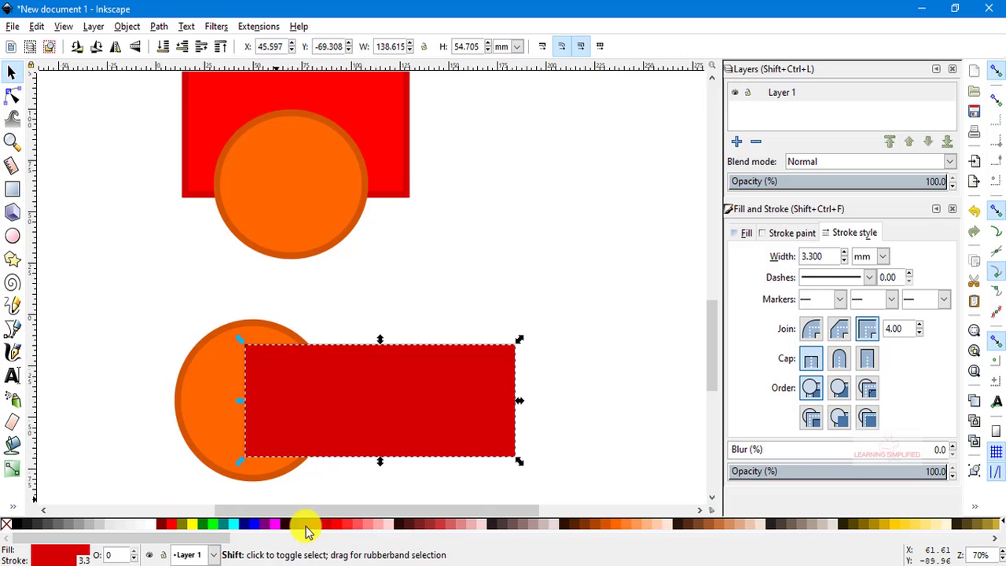
pyautogui.keyDown('shift'); pyautogui.click(307, 525); pyautogui.keyUp('shift')
pyautogui.click(11, 73)
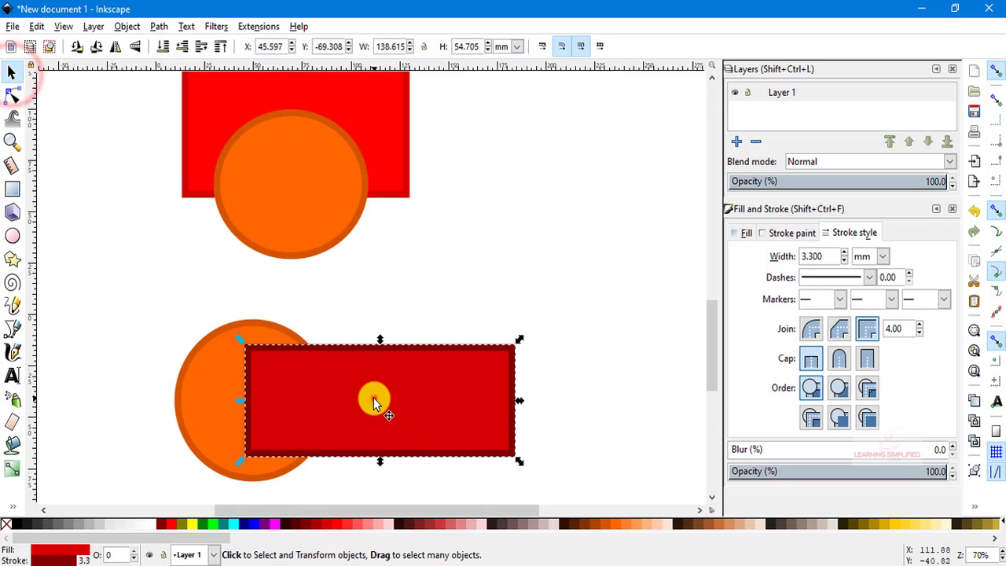
pyautogui.moveTo(337, 372); pyautogui.dragTo(361, 392)
pyautogui.scroll(-1, 619, 417)
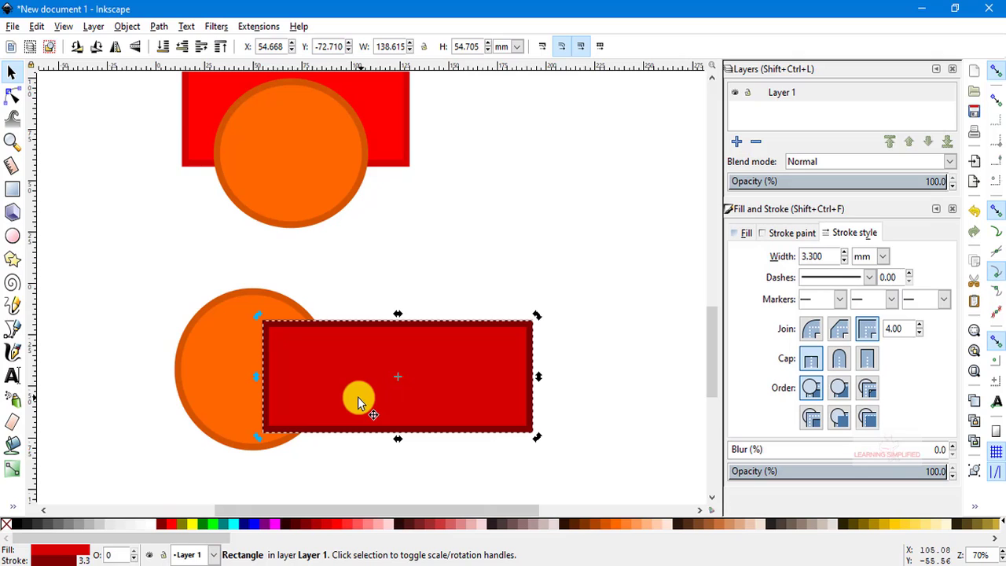
# Merge the new orange circle and the dark red rectangle into one shape with a Union
pyautogui.click(216, 349)
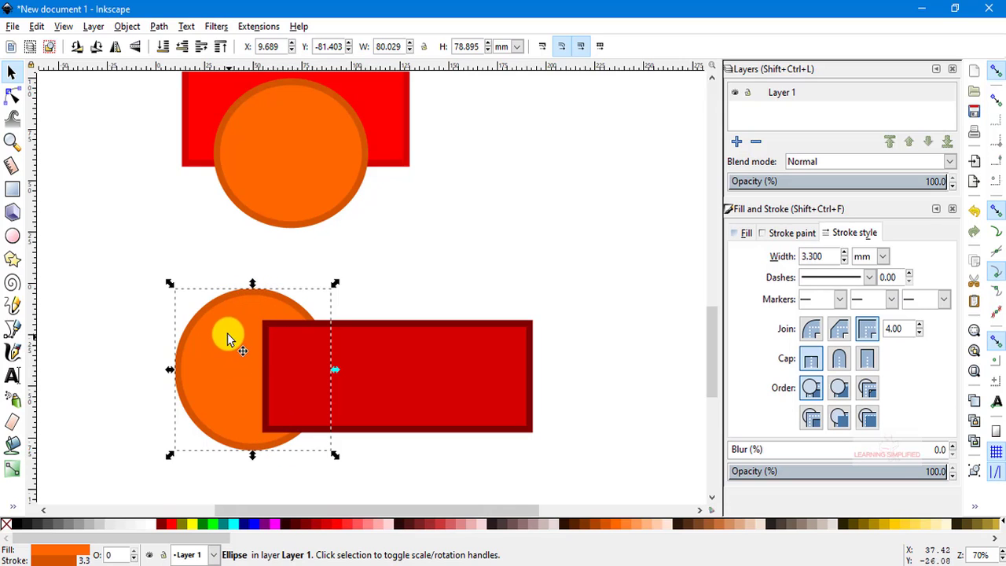
pyautogui.keyDown('shift'); pyautogui.click(428, 402); pyautogui.keyUp('shift')
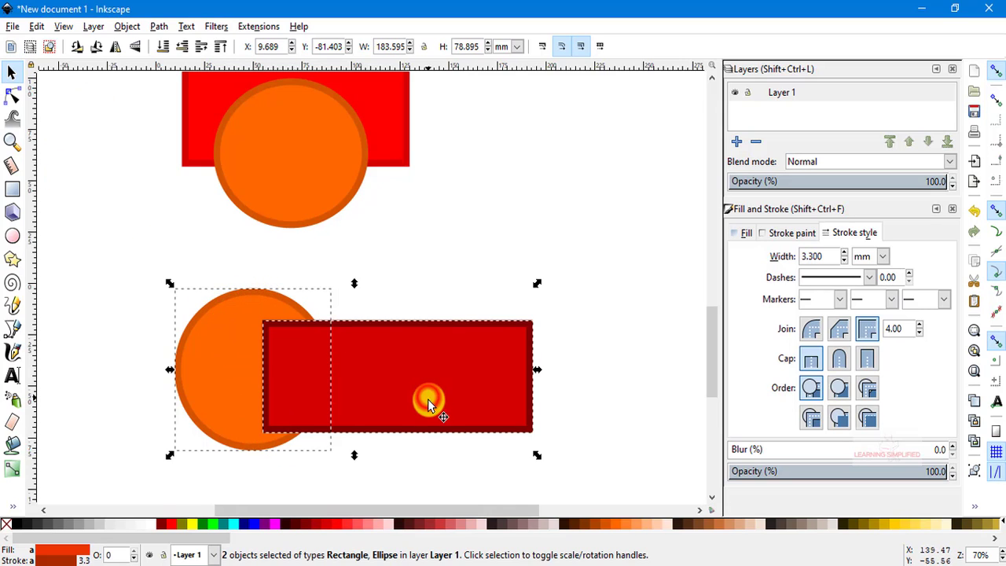
pyautogui.click(159, 26)
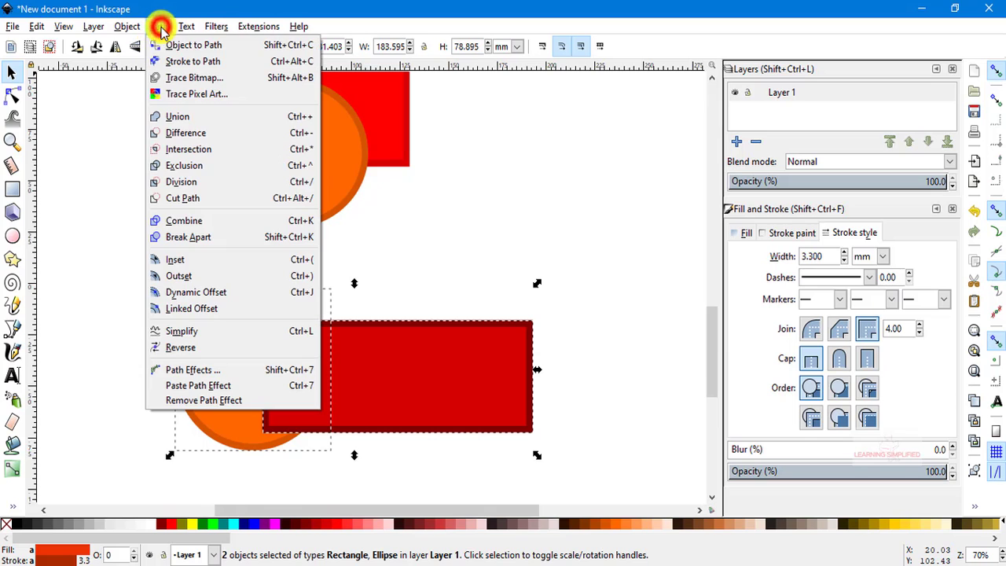
pyautogui.click(181, 120)
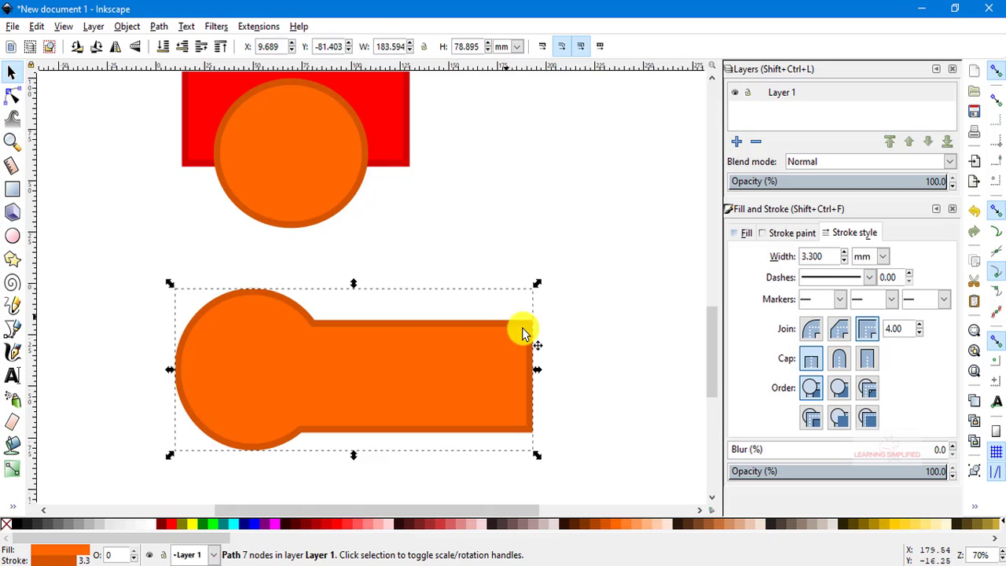
pyautogui.click(590, 294)
# Draw a closed four-cornered Bezier path with inward-curving sides, about 269 by 220 mm, in the empty area left of the existing shapes
pyautogui.scroll(-4, 591, 285)
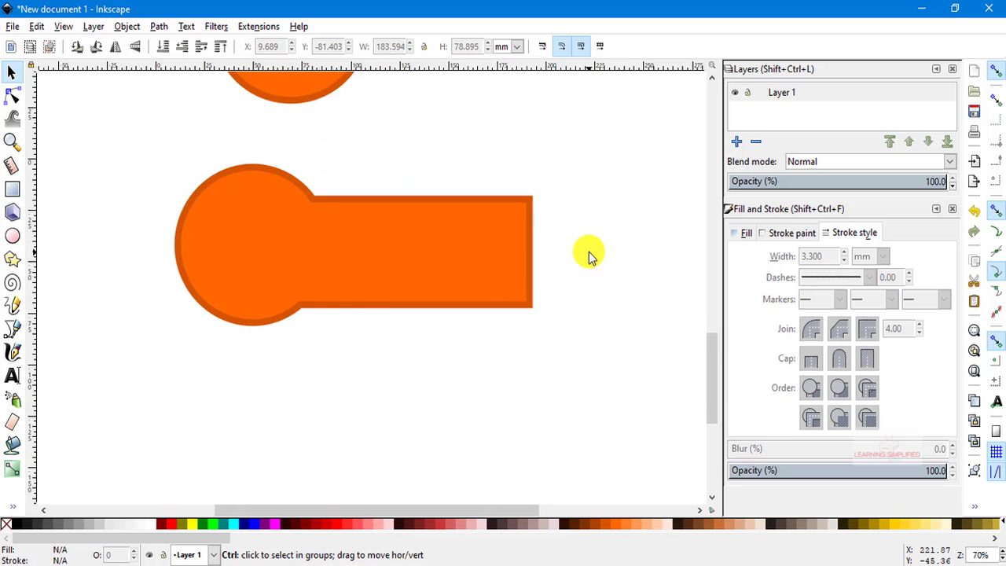
pyautogui.scroll(-3, 591, 282)
pyautogui.scroll(4, 640, 270)
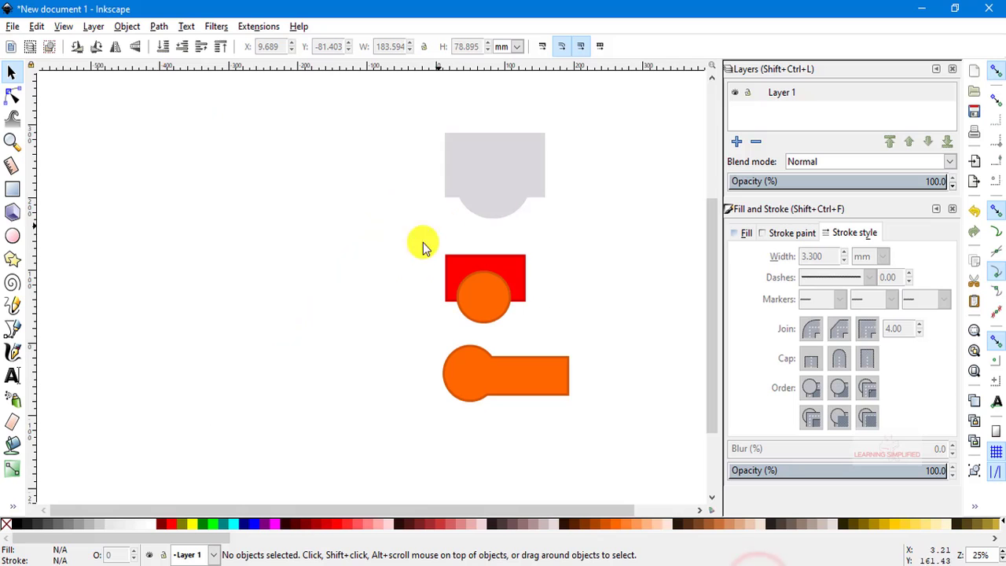
pyautogui.click(11, 331)
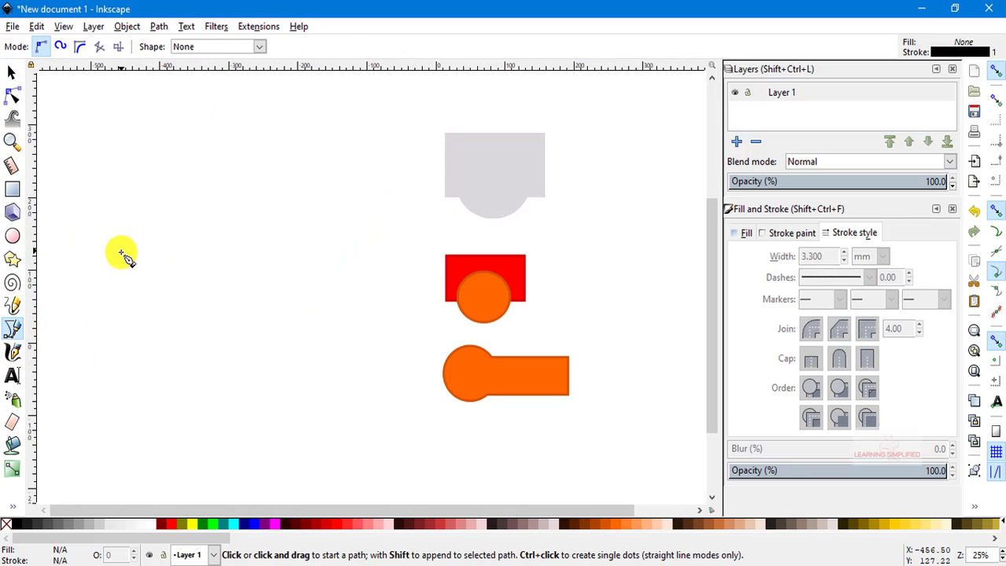
pyautogui.click(113, 322)
pyautogui.moveTo(160, 227); pyautogui.dragTo(152, 180)
pyautogui.press('Return')
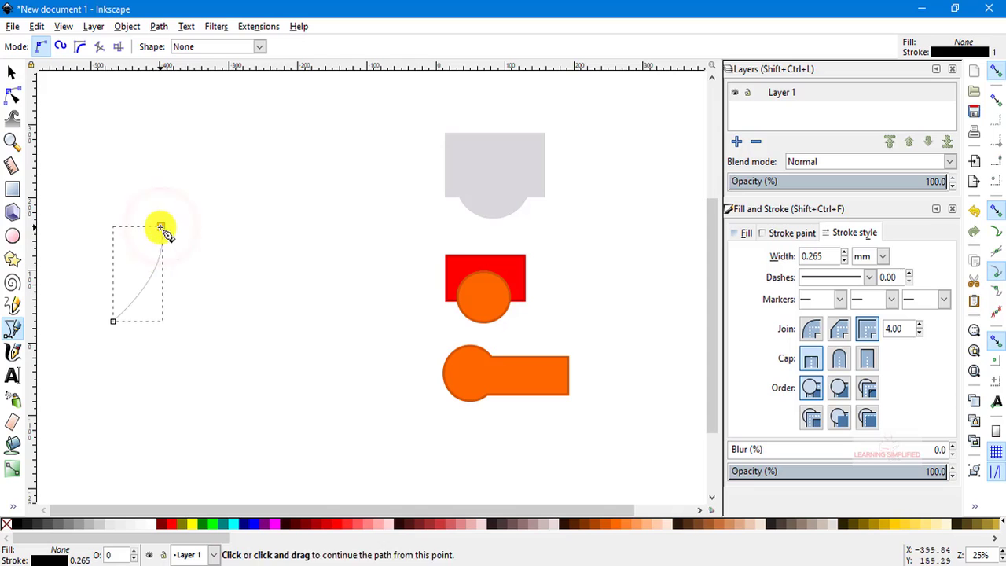
pyautogui.click(161, 227)
pyautogui.moveTo(209, 280); pyautogui.dragTo(244, 291)
pyautogui.click(297, 204)
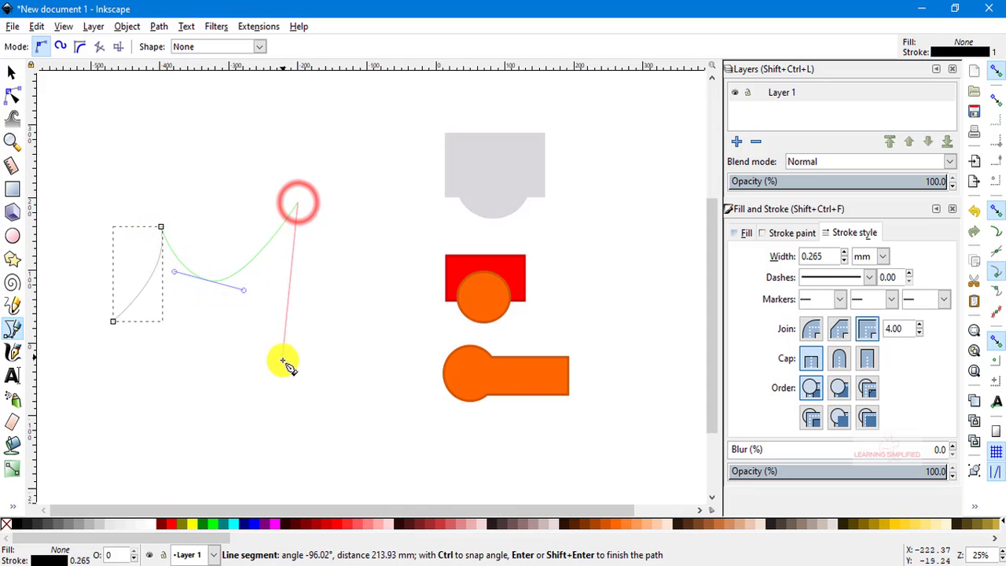
pyautogui.moveTo(283, 362); pyautogui.dragTo(225, 355)
pyautogui.press('Return')
pyautogui.click(283, 362)
pyautogui.moveTo(113, 321)
pyautogui.mouseDown()
pyautogui.moveTo(55, 341)
pyautogui.moveTo(81, 348)
pyautogui.mouseUp()
pyautogui.press('s')
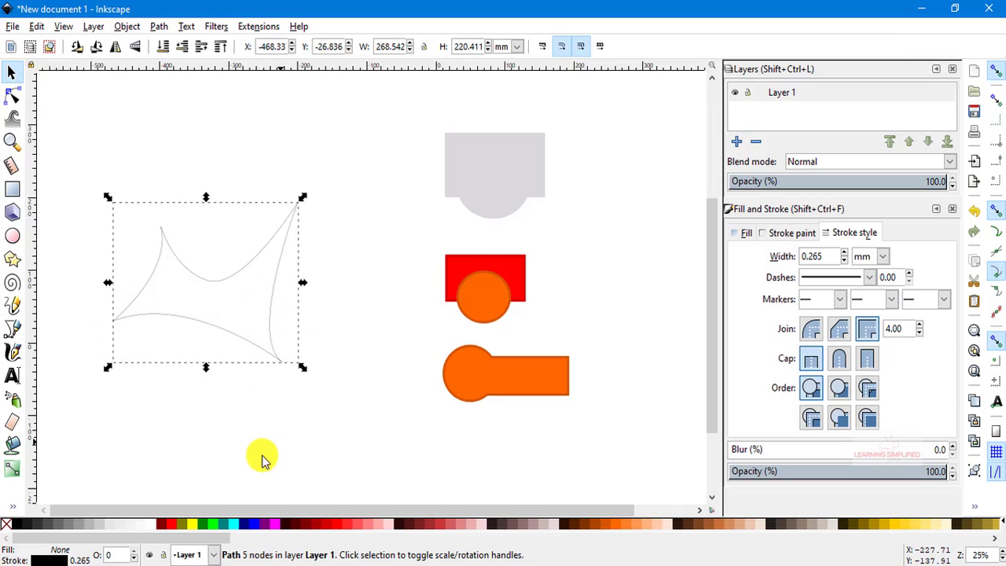
# Give the four-cornered shape a green fill and a yellow stroke 3.765 mm wide
pyautogui.click(203, 525)
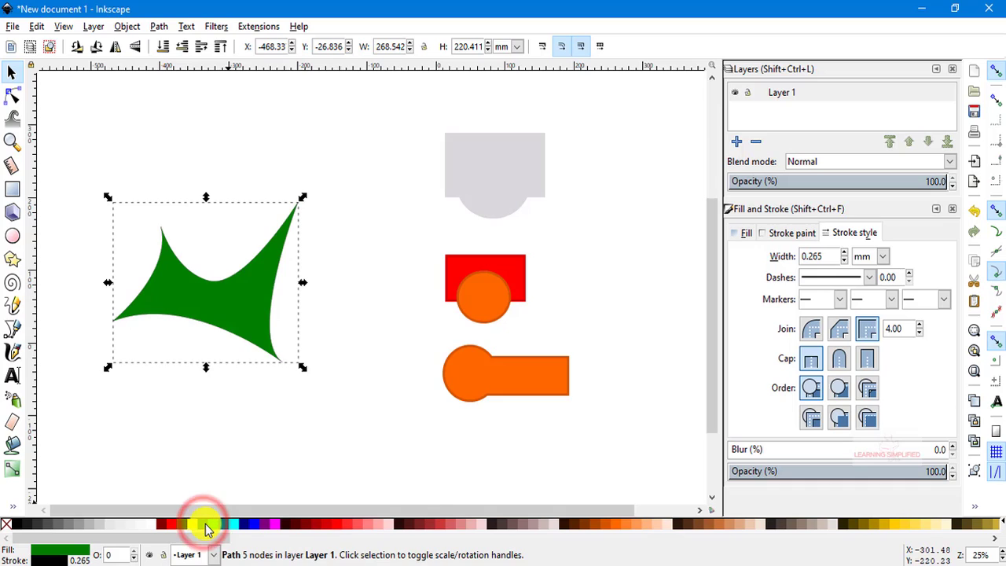
pyautogui.keyDown('shift'); pyautogui.click(191, 524); pyautogui.keyUp('shift')
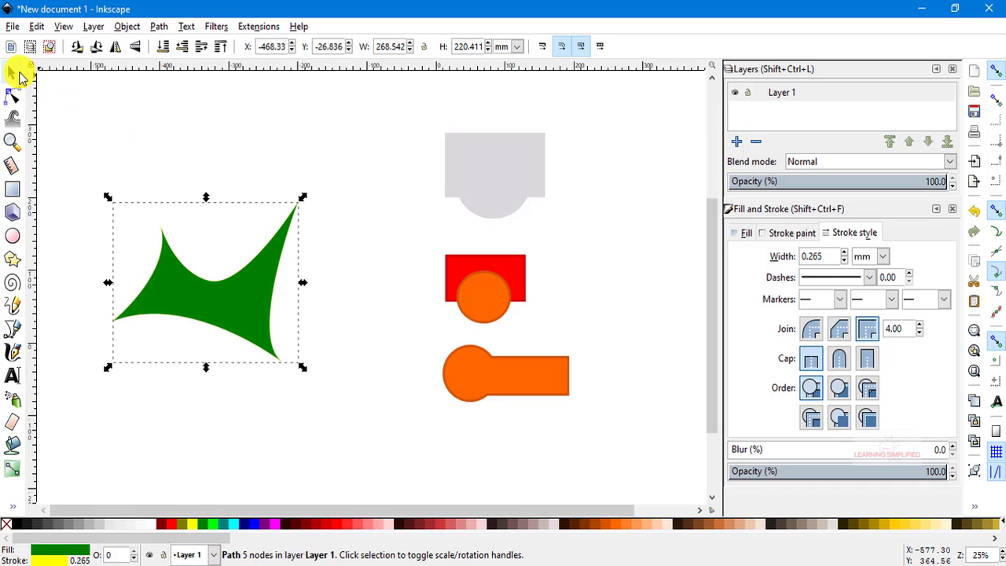
pyautogui.click(18, 73)
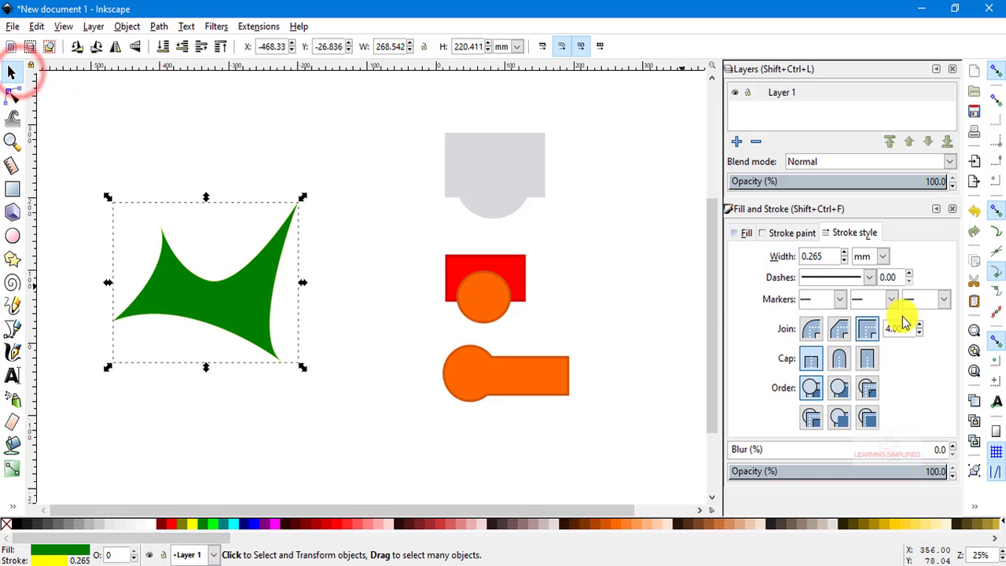
pyautogui.click(846, 254)
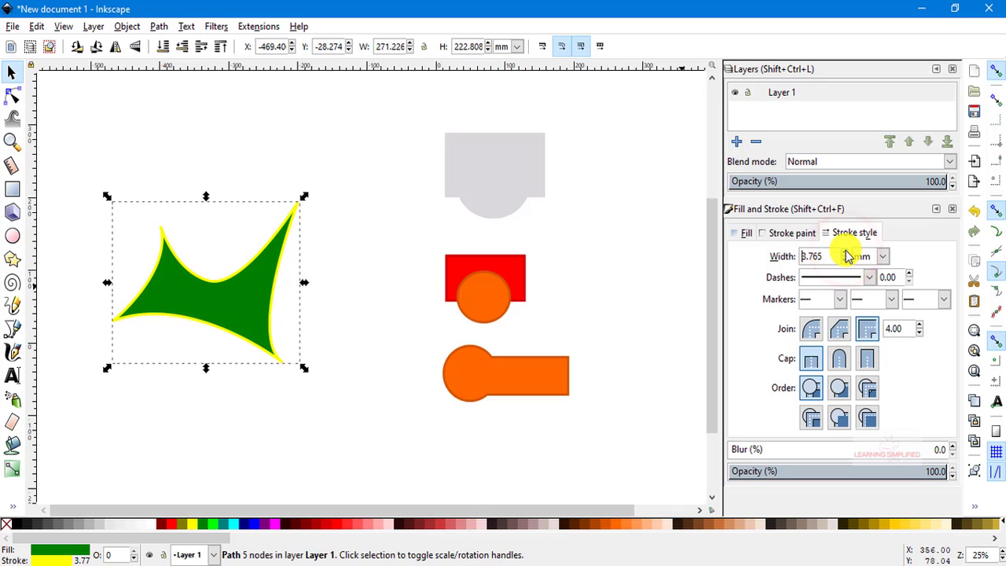
# Duplicate the green shape and separate the two copies, one above and to the left, the other below
pyautogui.click(254, 292)
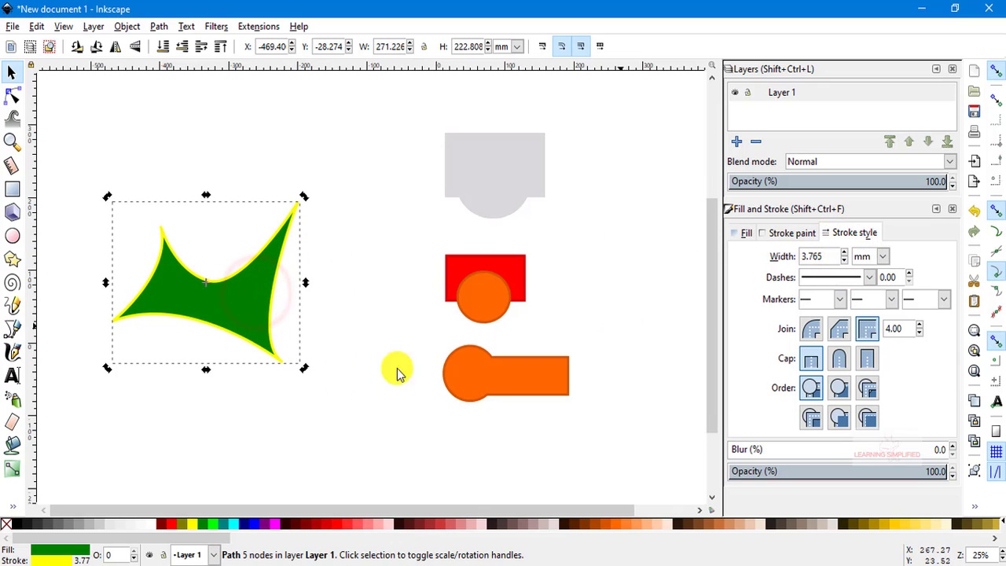
pyautogui.click(237, 299)
pyautogui.moveTo(218, 299); pyautogui.dragTo(314, 307)
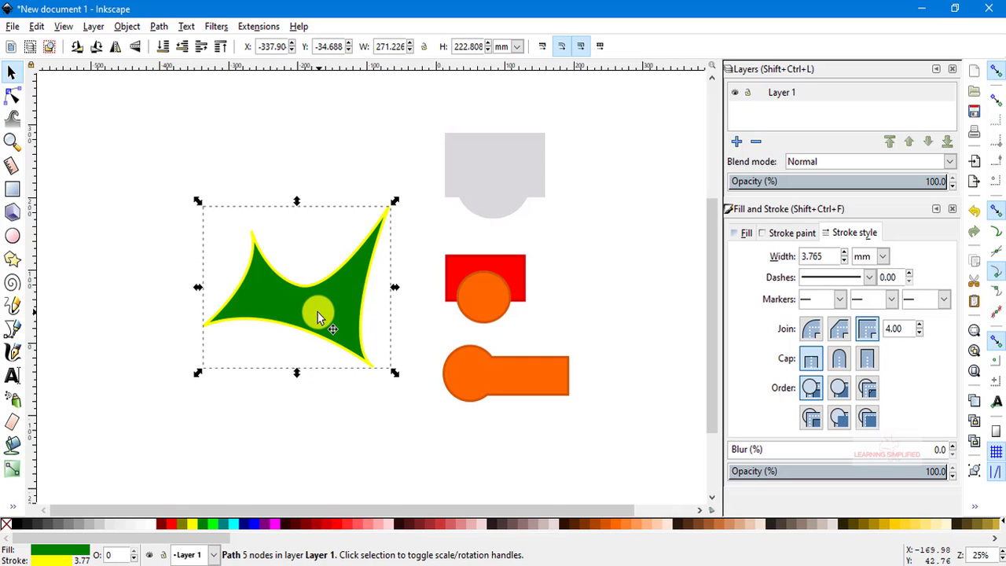
pyautogui.hotkey('ctrl', 'd')
pyautogui.moveTo(310, 301); pyautogui.dragTo(300, 424)
pyautogui.moveTo(308, 309); pyautogui.dragTo(235, 206)
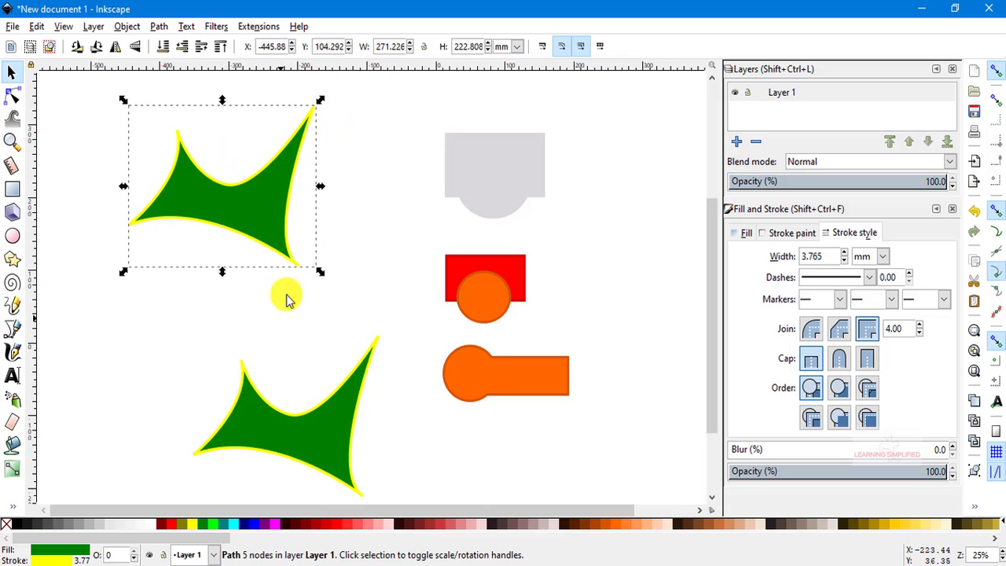
pyautogui.click(265, 206)
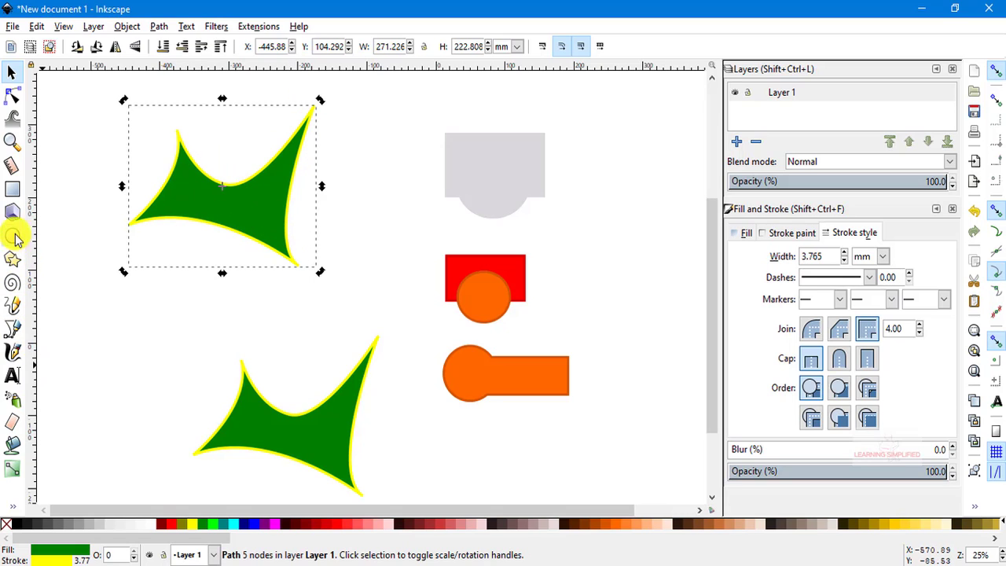
# Draw a rectangle about 158 by 100 mm over the lower part of the upper green shape, with a red fill and darker red stroke
pyautogui.click(12, 189)
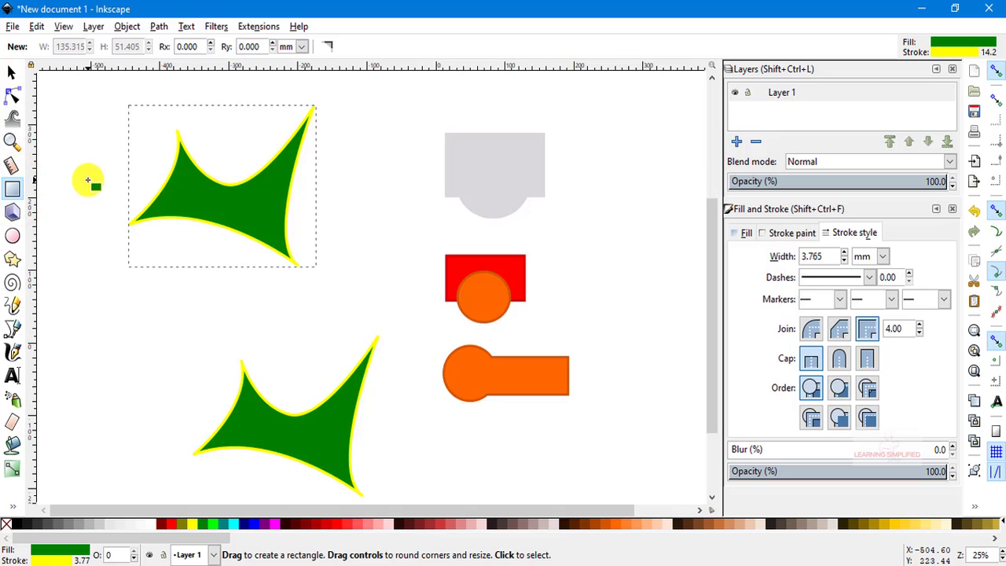
pyautogui.moveTo(163, 202); pyautogui.dragTo(272, 276)
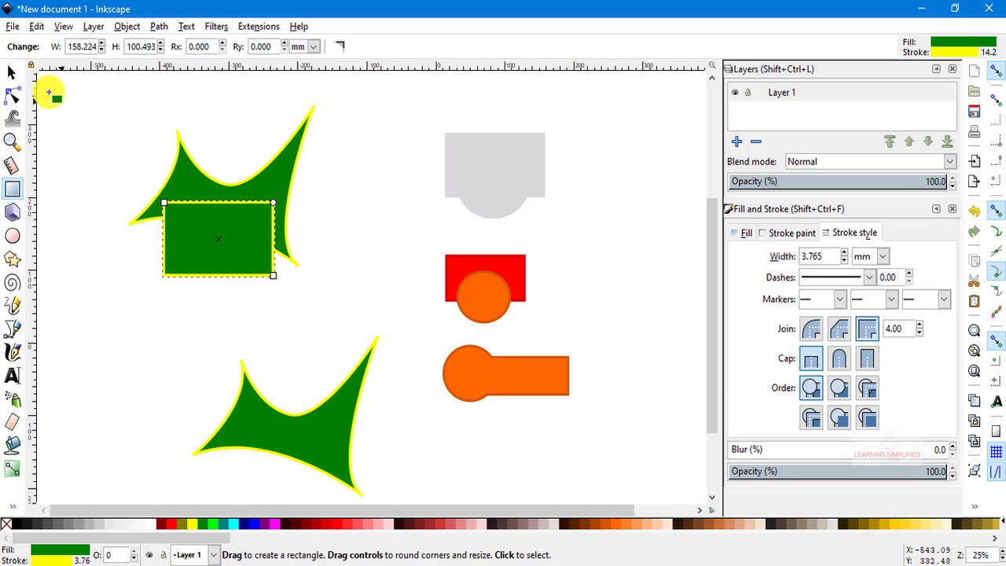
pyautogui.click(11, 71)
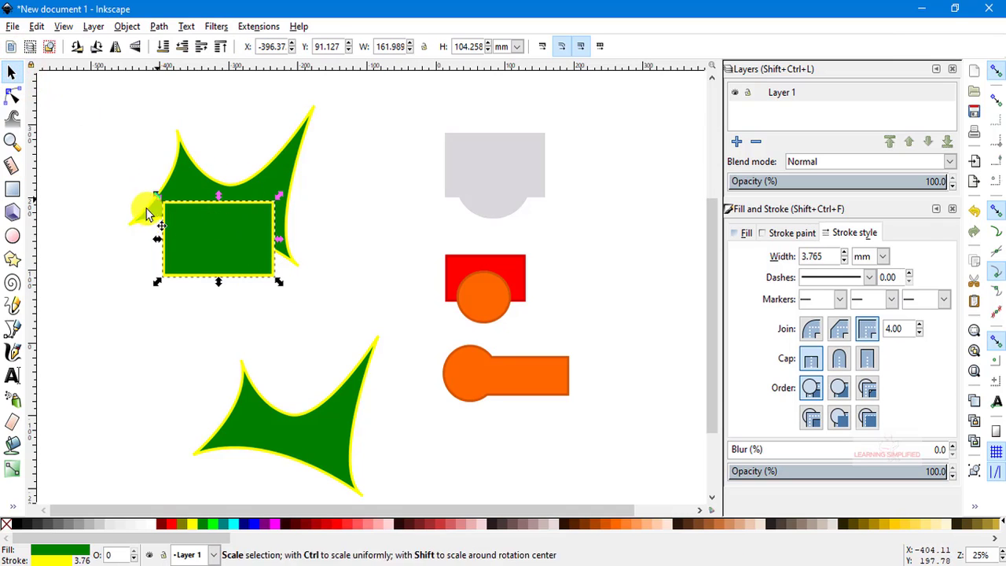
pyautogui.click(210, 240)
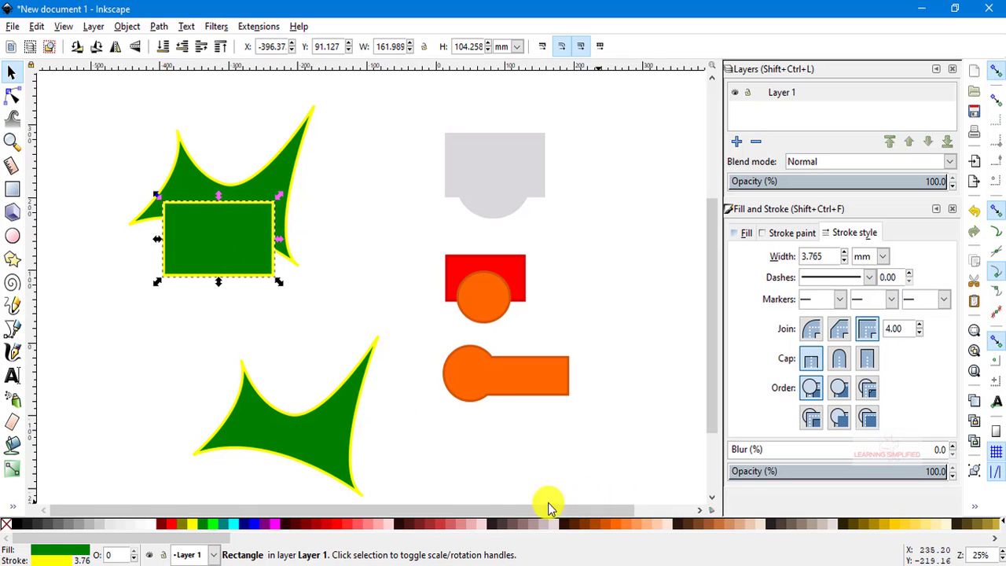
pyautogui.click(336, 525)
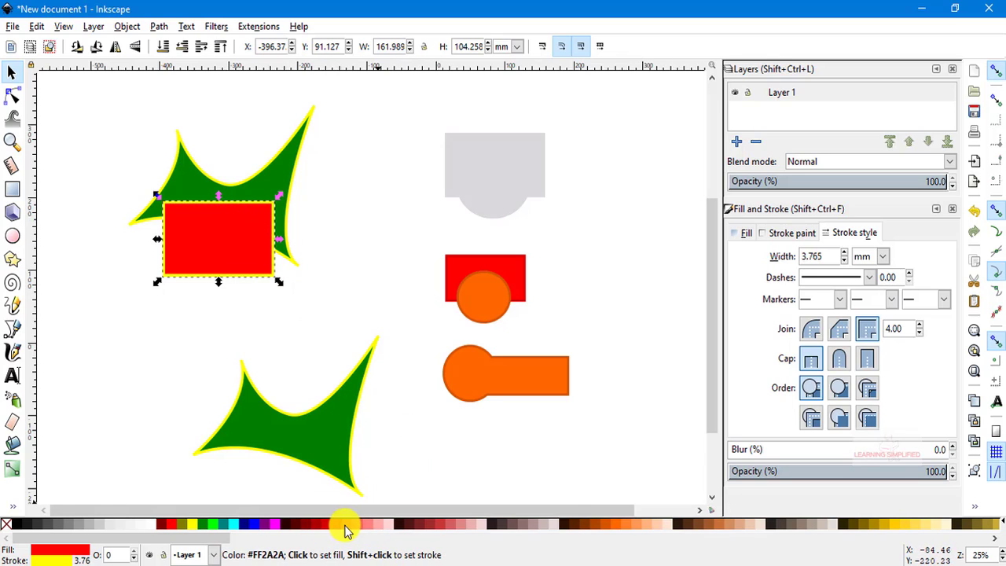
pyautogui.keyDown('shift'); pyautogui.click(316, 524); pyautogui.keyUp('shift')
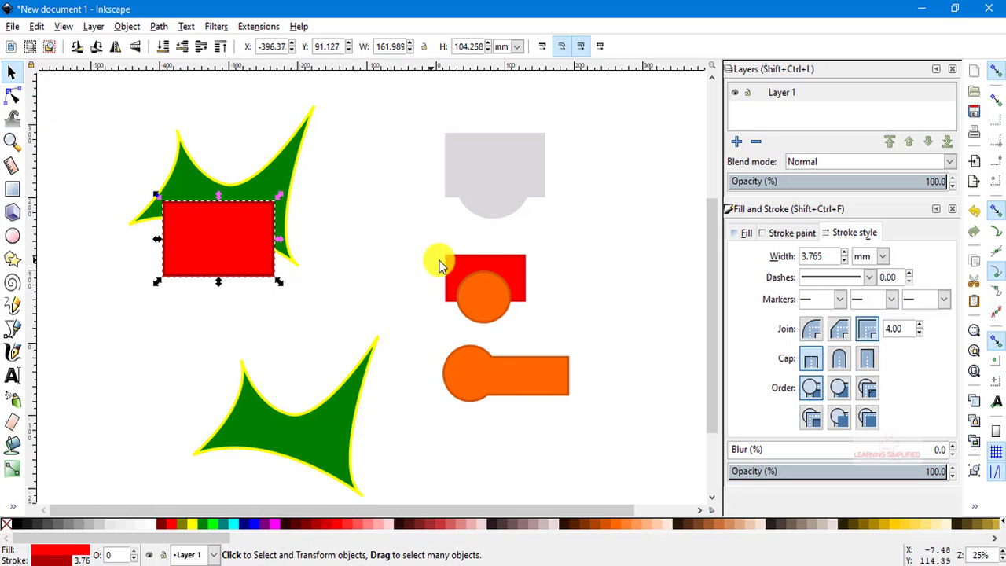
# Merge the upper green shape and the red rectangle overlapping its lower part into one path with Union
pyautogui.click(351, 236)
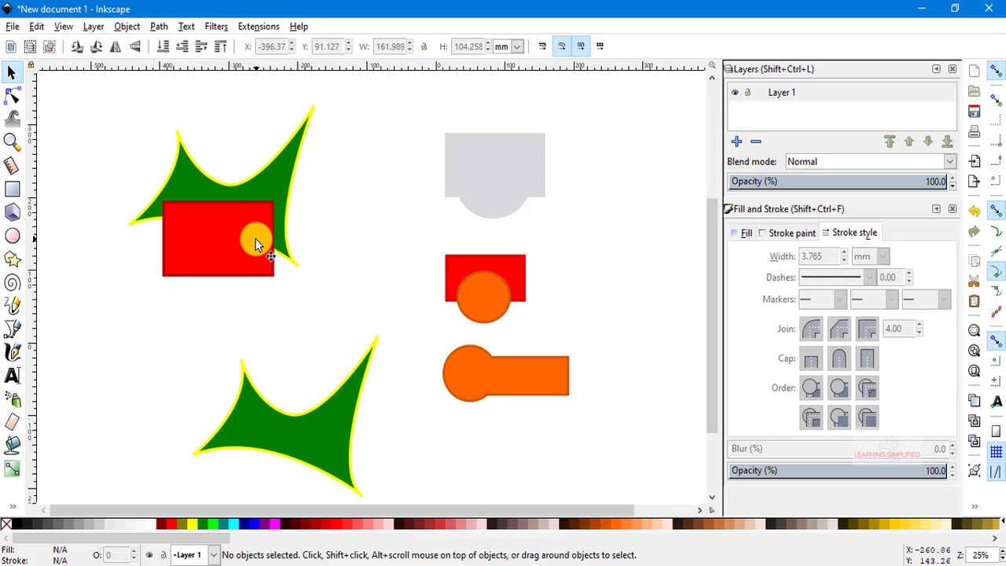
pyautogui.click(288, 171)
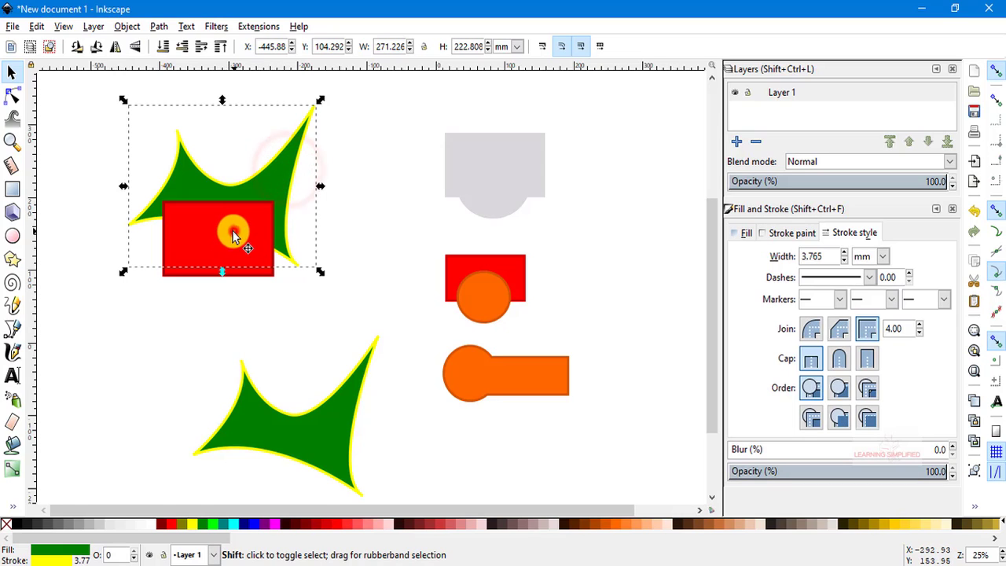
pyautogui.keyDown('shift'); pyautogui.click(234, 233); pyautogui.keyUp('shift')
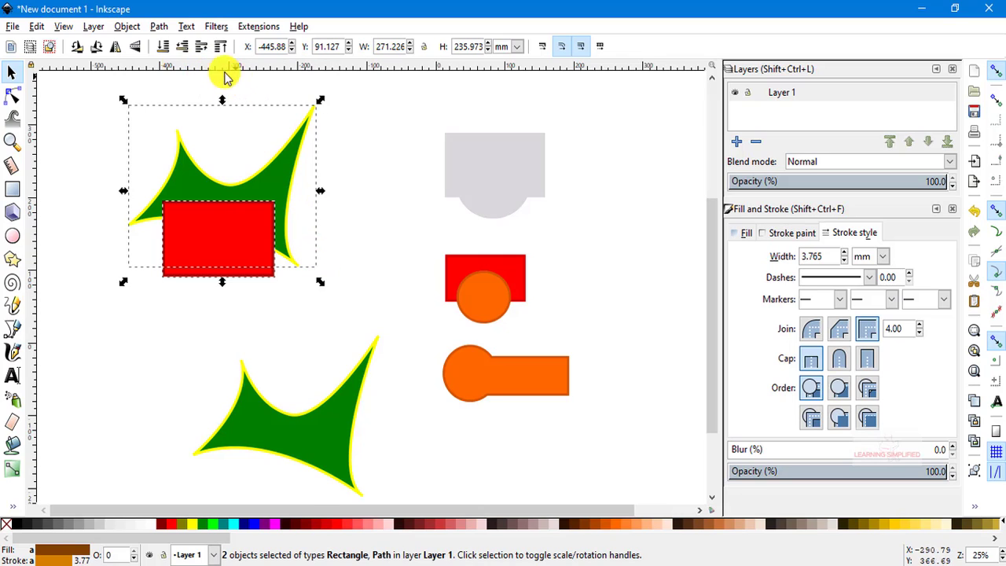
pyautogui.click(160, 29)
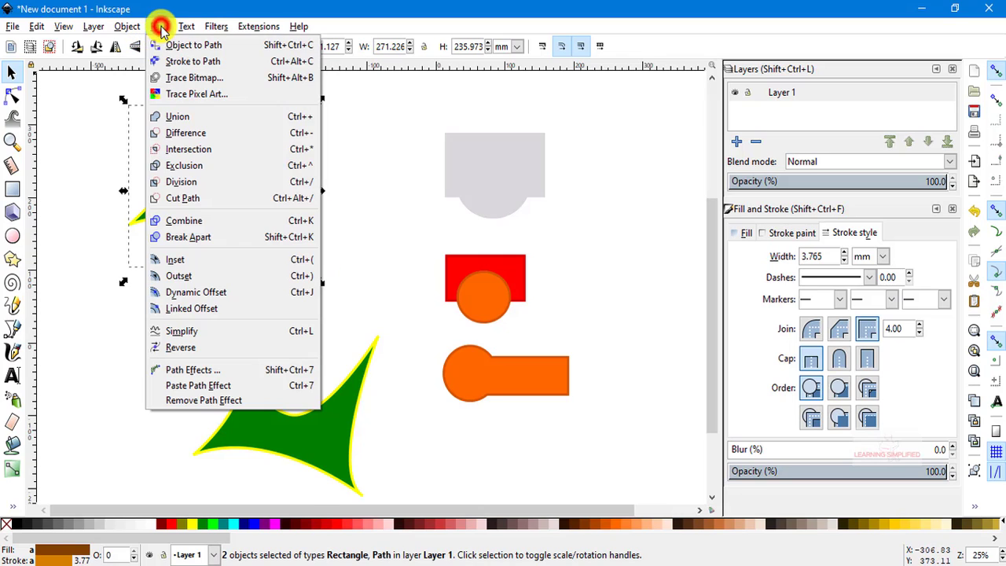
pyautogui.click(177, 116)
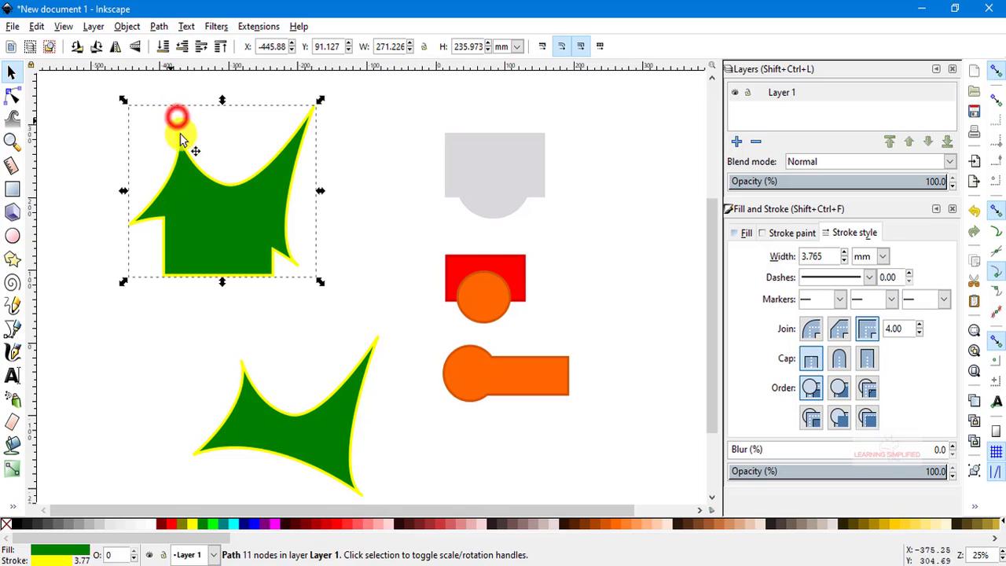
pyautogui.click(198, 252)
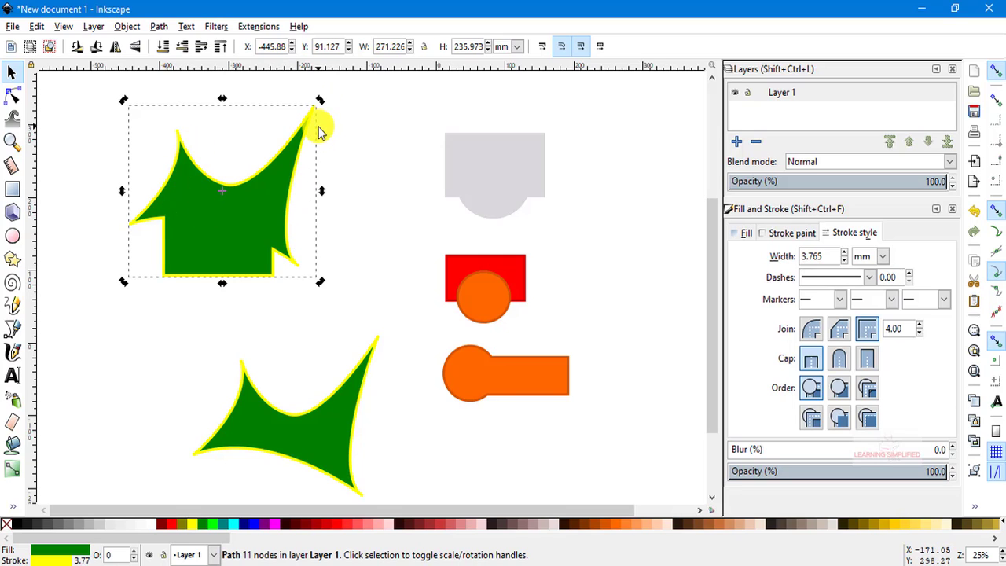
# Draw a red rectangle about 352 by 128 mm, stroke included, over the lower part of the remaining four-cornered green shape and lower it to the back
pyautogui.click(11, 71)
pyautogui.scroll(-5, 377, 265)
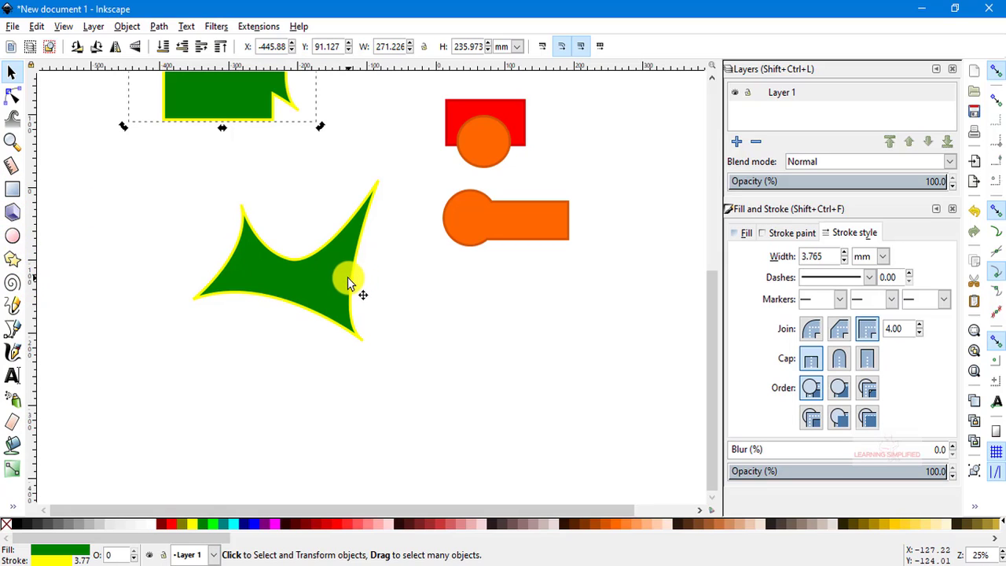
pyautogui.press('r')
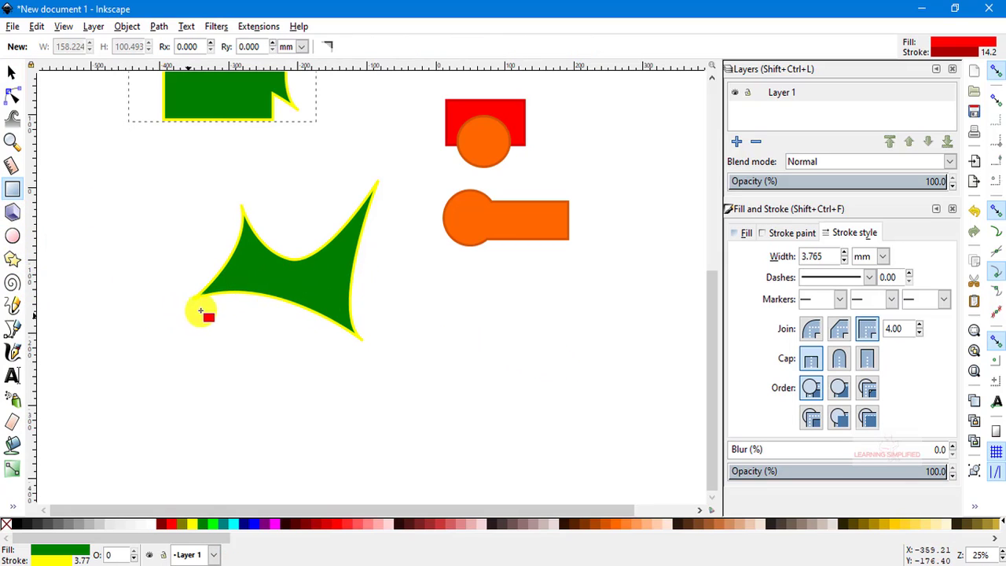
pyautogui.moveTo(172, 271); pyautogui.dragTo(413, 361)
pyautogui.click(13, 73)
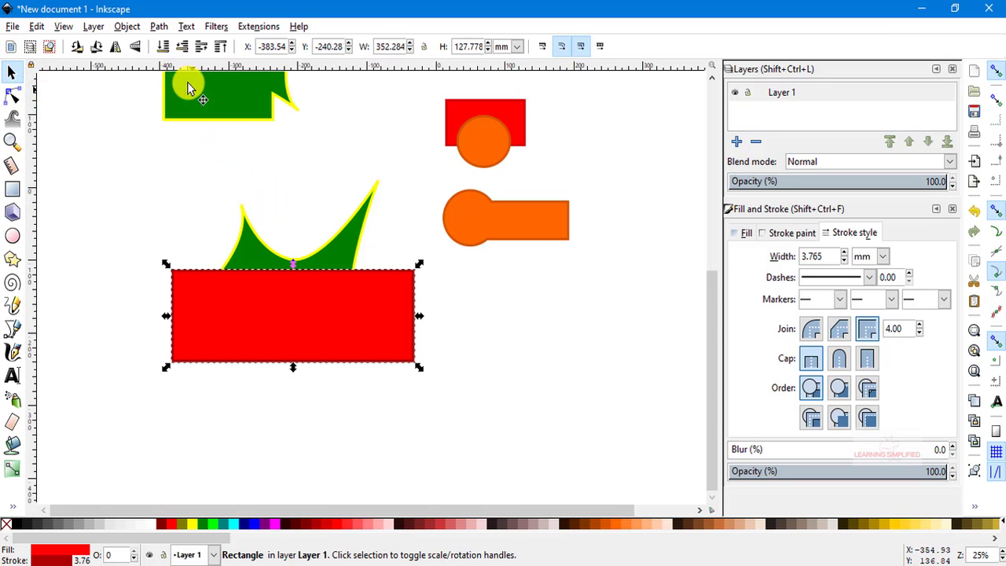
pyautogui.click(164, 47)
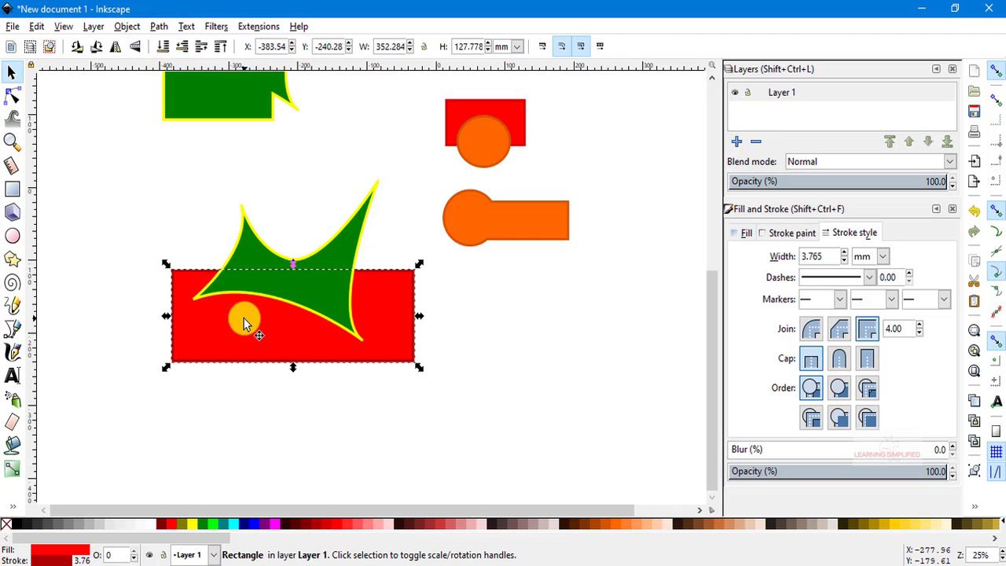
# Merge the lower green shape and the red rectangle behind it into one path with Union, then clear the selection
pyautogui.click(256, 245)
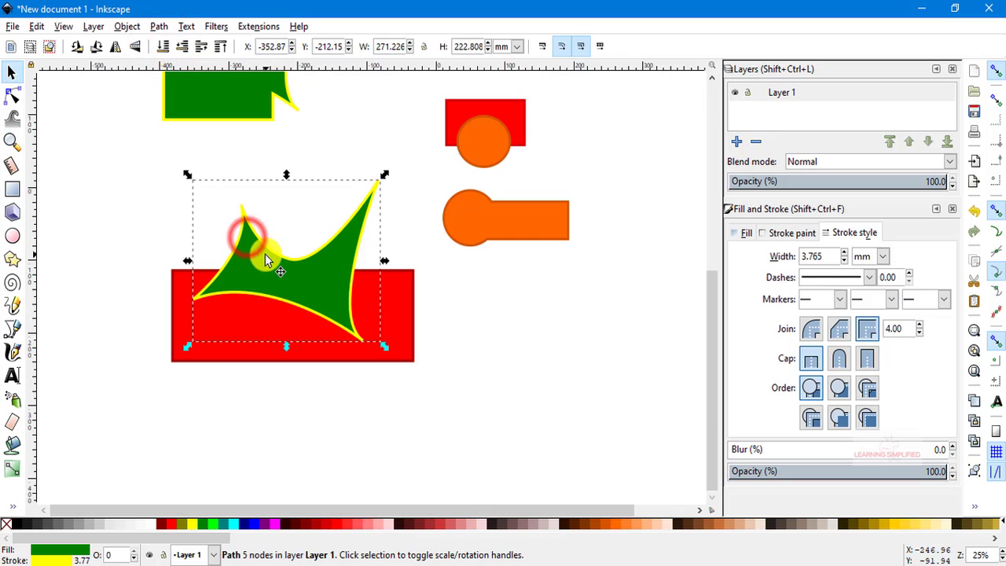
pyautogui.keyDown('shift'); pyautogui.click(400, 314); pyautogui.keyUp('shift')
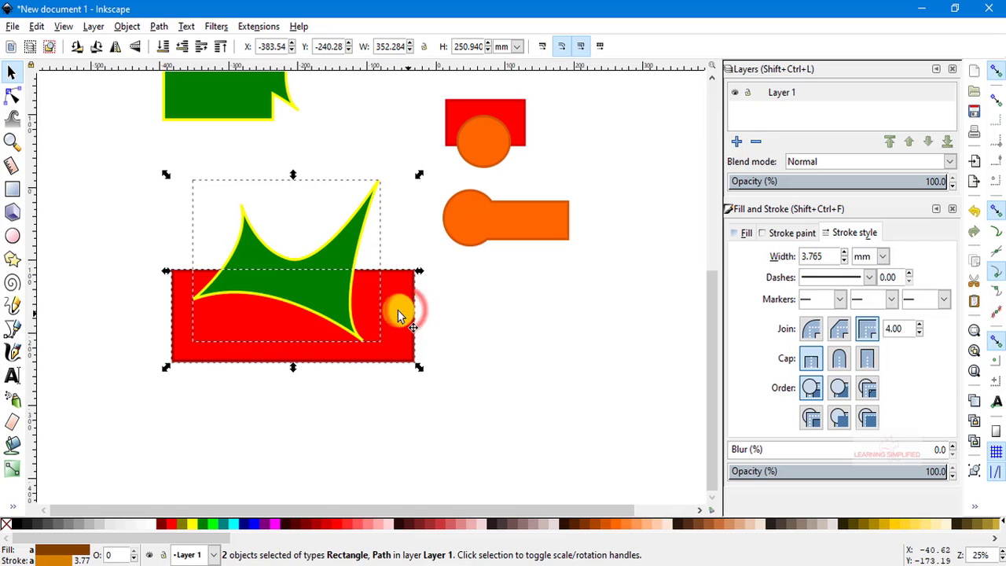
pyautogui.click(159, 26)
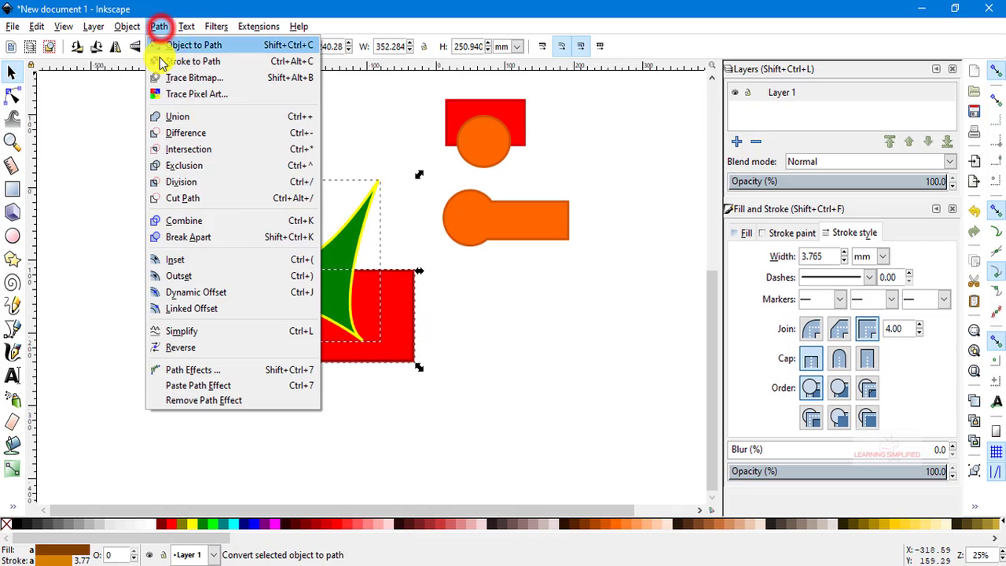
pyautogui.click(179, 117)
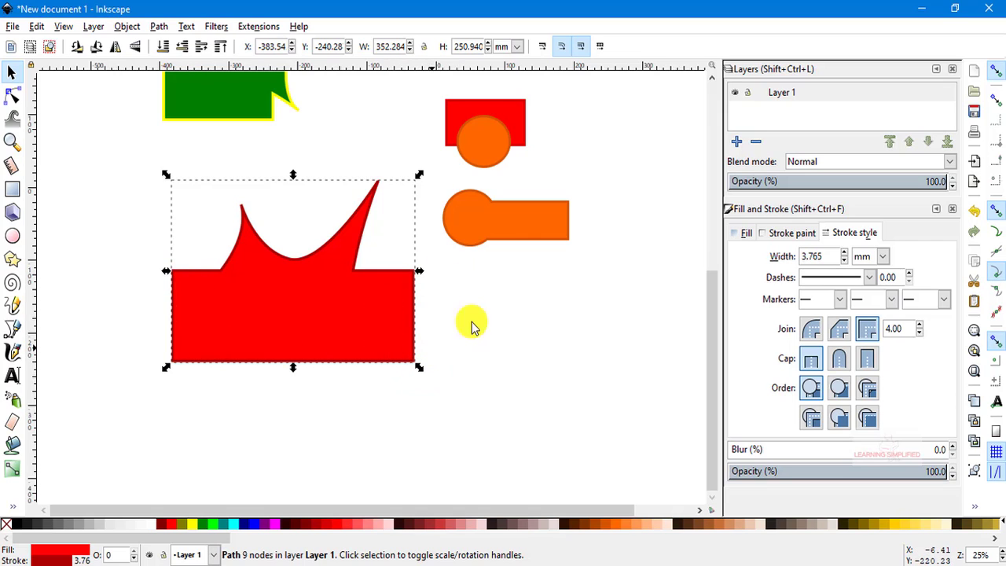
pyautogui.click(503, 333)
# Compare the united shapes across the canvas and look over the available path operations
pyautogui.scroll(5, 553, 343)
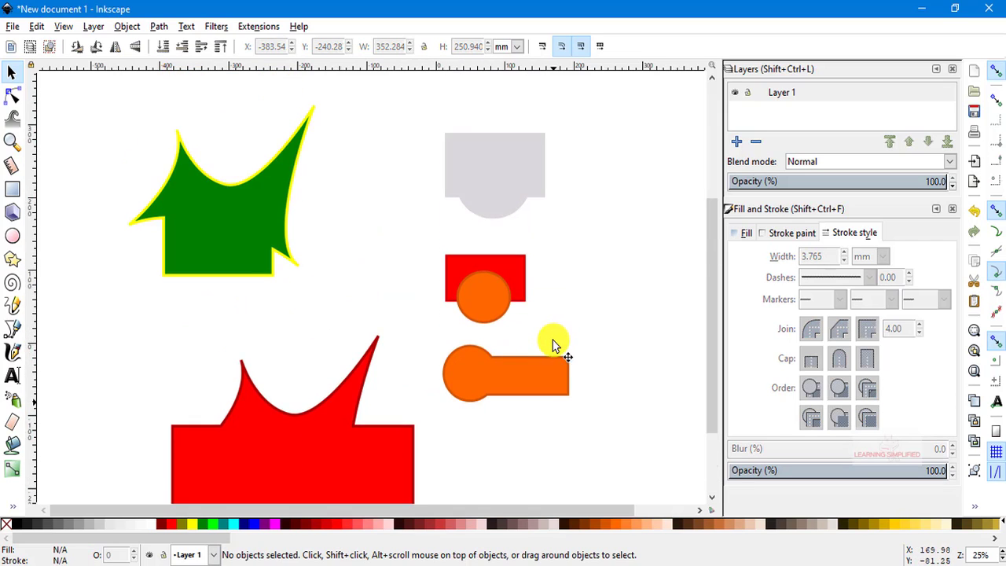
pyautogui.scroll(4, 553, 344)
pyautogui.scroll(-7, 554, 344)
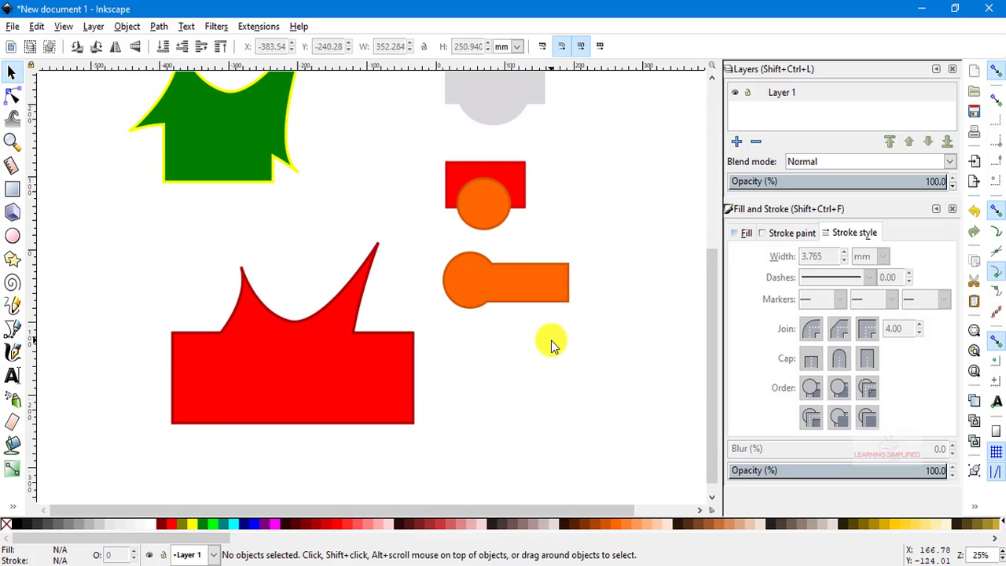
pyautogui.scroll(5, 555, 349)
pyautogui.scroll(-7, 551, 362)
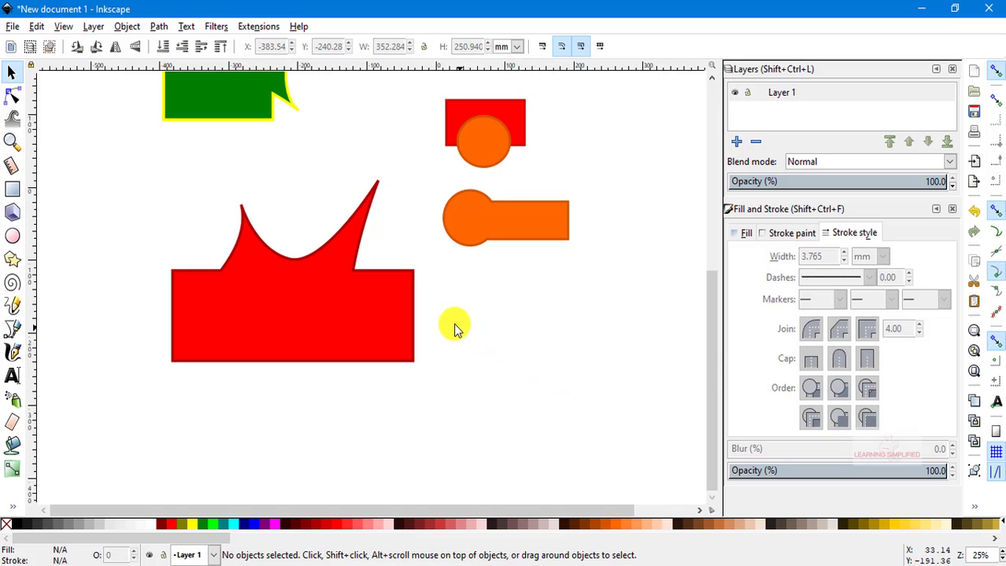
pyautogui.scroll(1, 523, 369)
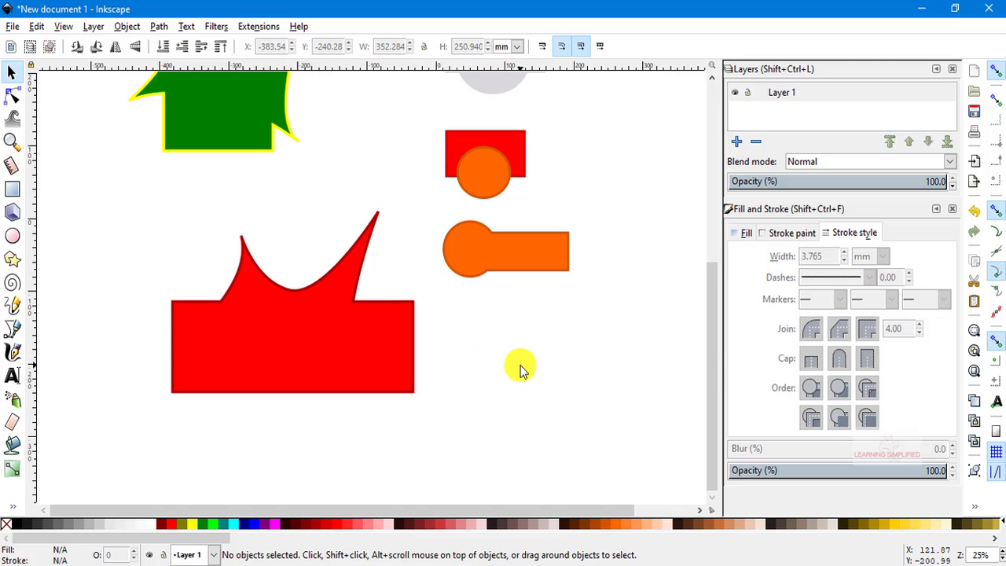
pyautogui.scroll(1, 523, 369)
pyautogui.scroll(2, 523, 369)
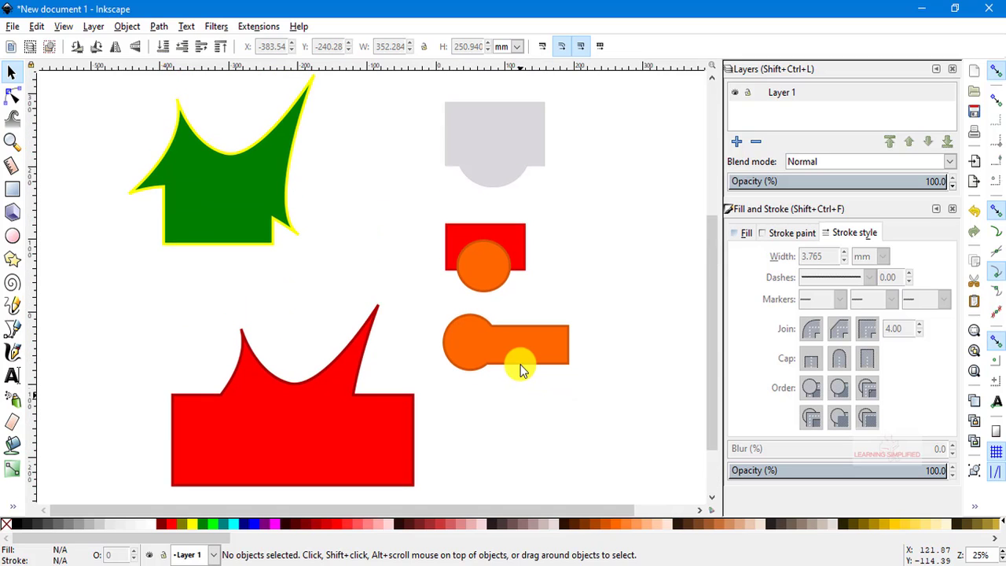
pyautogui.scroll(2, 522, 369)
pyautogui.scroll(-4, 523, 370)
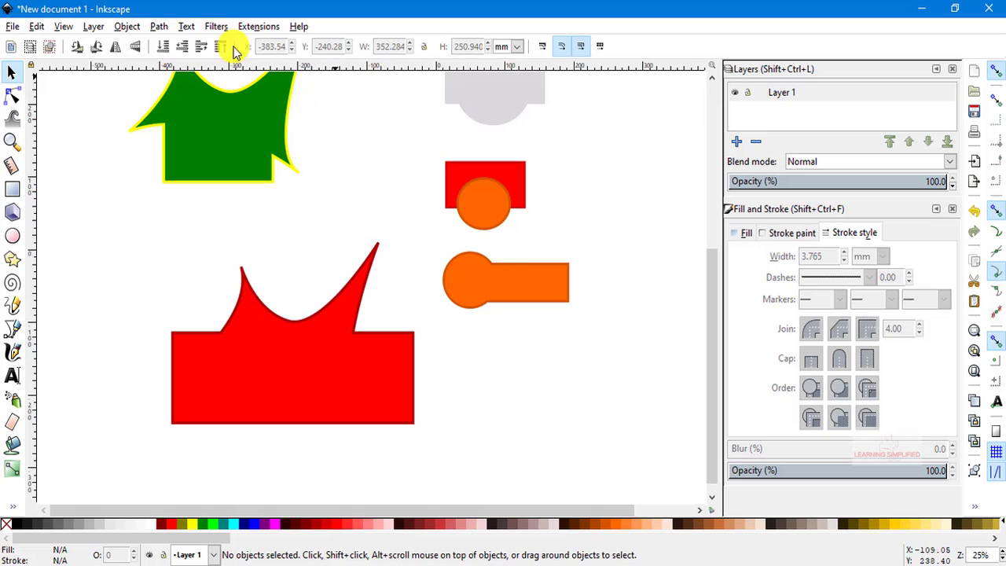
pyautogui.click(158, 27)
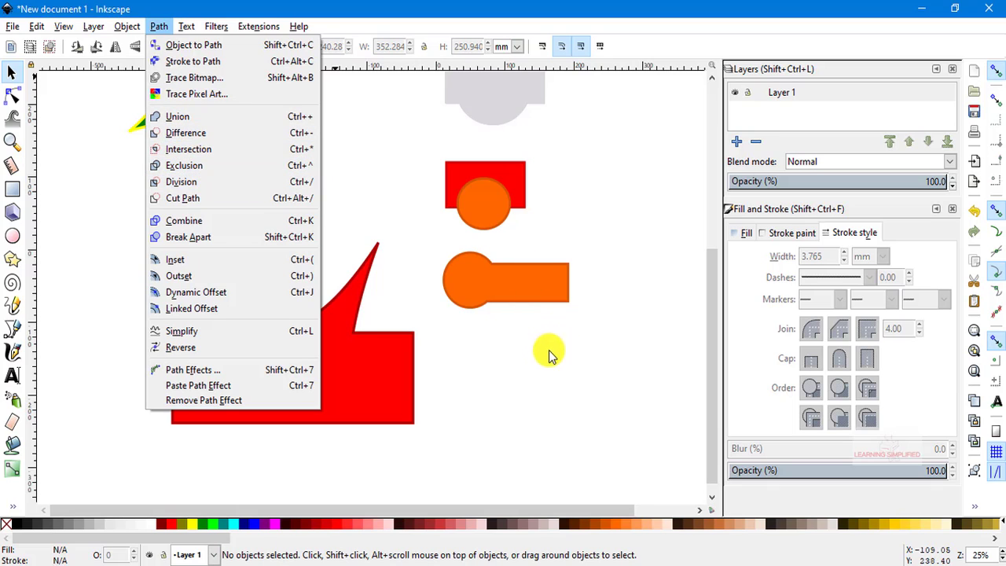
pyautogui.click(490, 344)
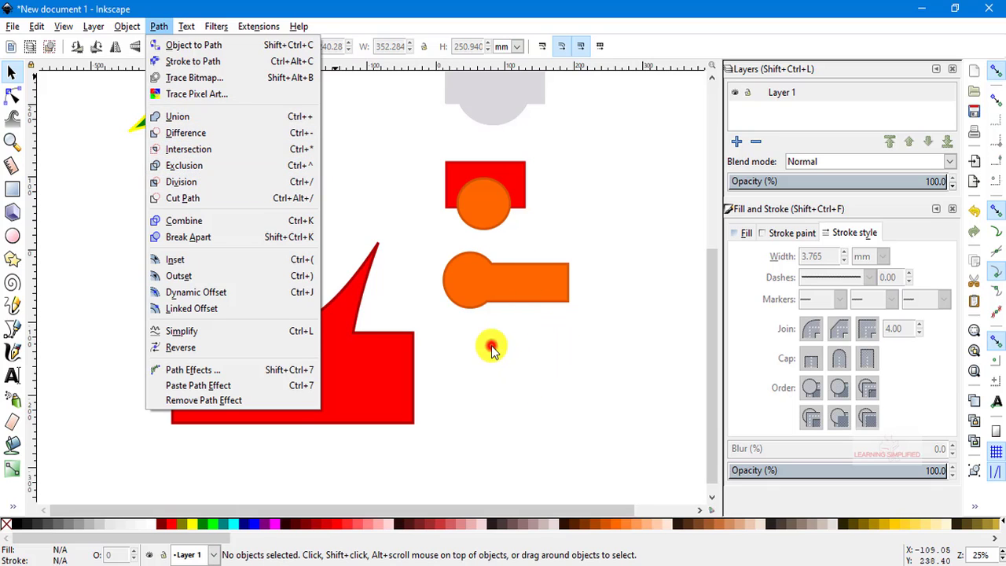